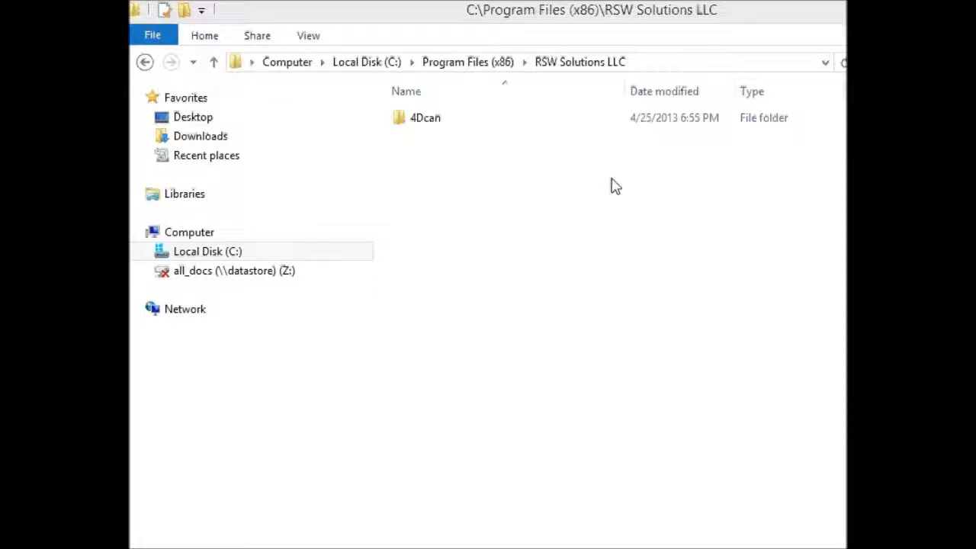
# - Run PL2303_Prolific_DriverInstaller_v1.7.0.exe from the Drivers folder inside 4Dcan
pyautogui.doubleClick(419, 119)
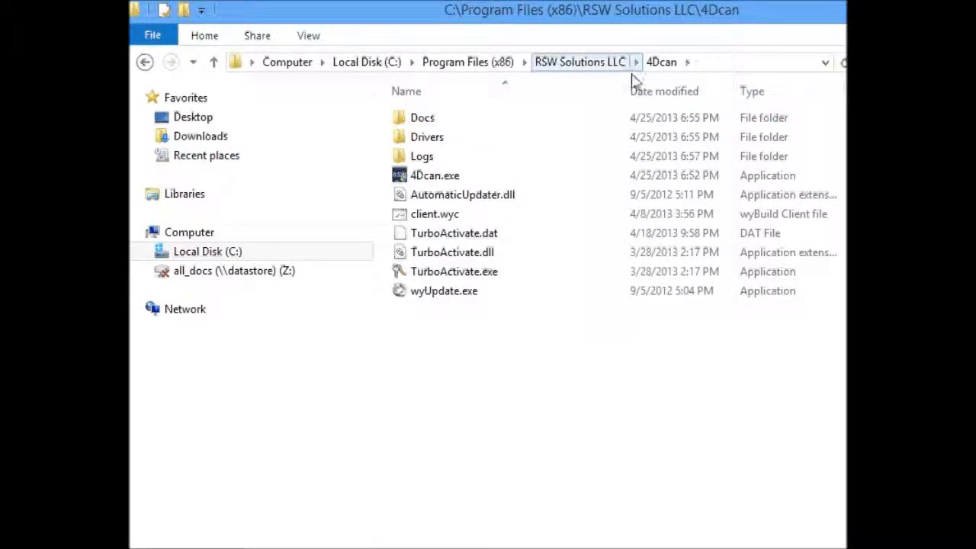
pyautogui.doubleClick(437, 142)
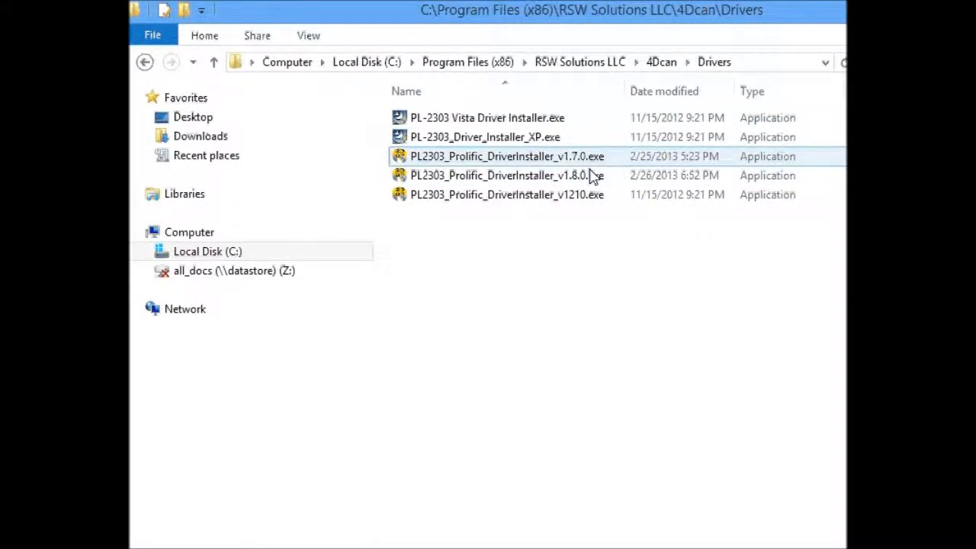
pyautogui.doubleClick(593, 159)
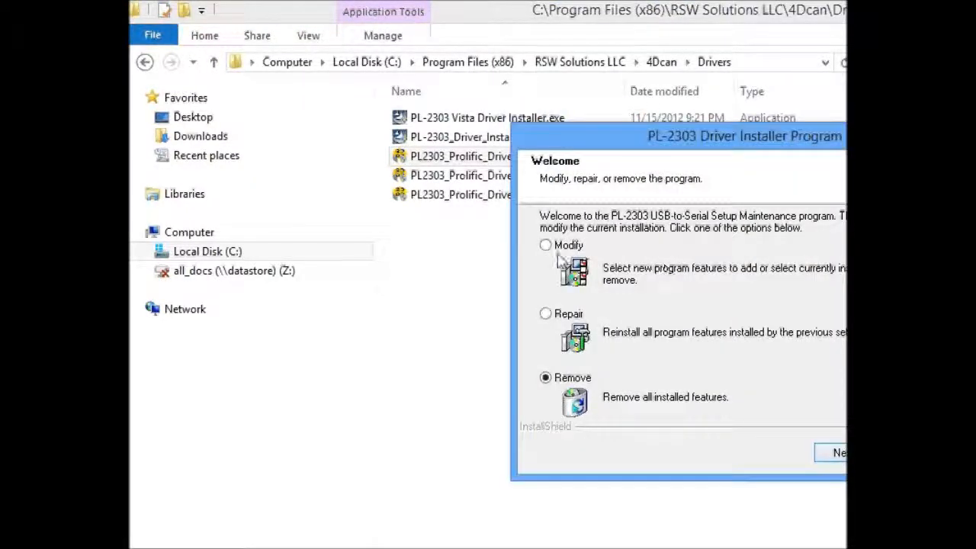
# - Repair the PL-2303 USB-to-Serial installation and finish the wizard, choosing to restart the computer later
pyautogui.click(555, 314)
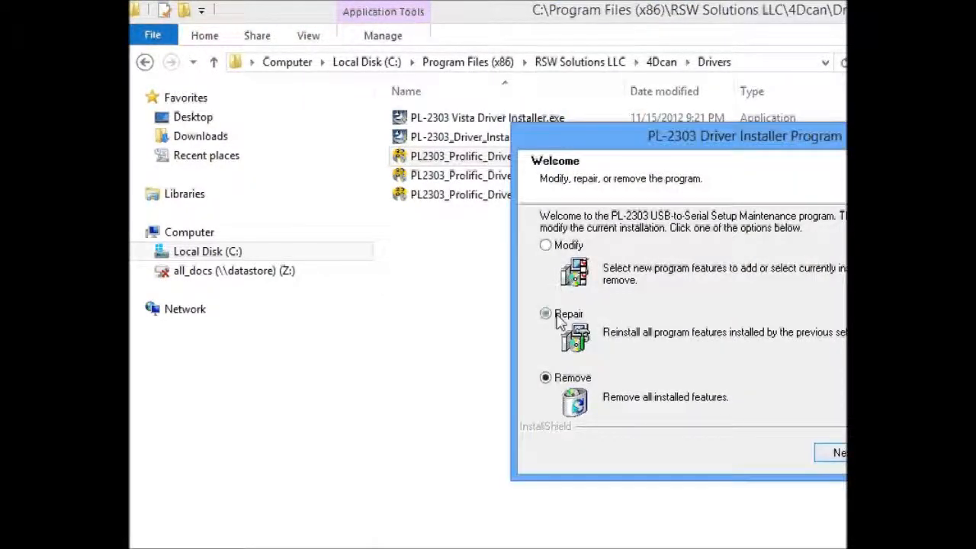
pyautogui.click(840, 456)
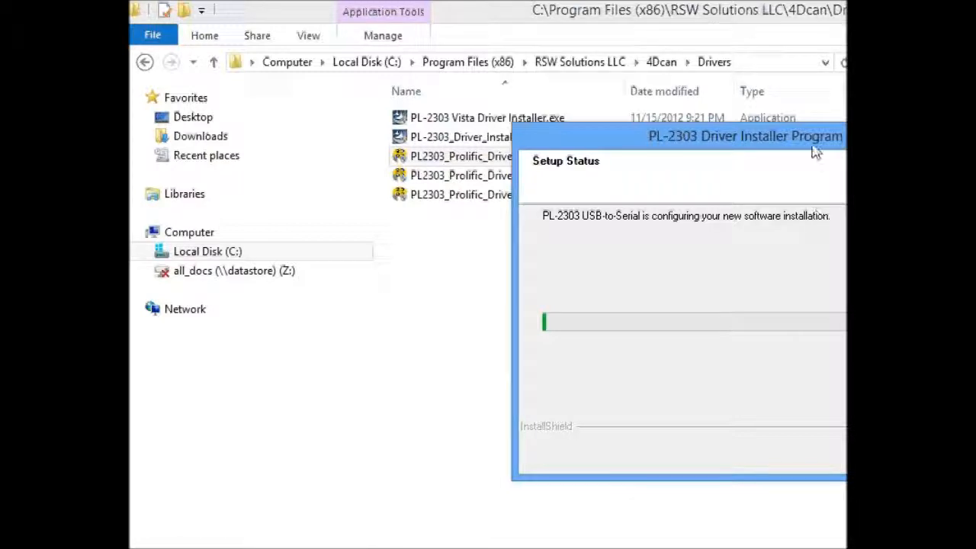
pyautogui.moveTo(813, 150); pyautogui.dragTo(622, 96)
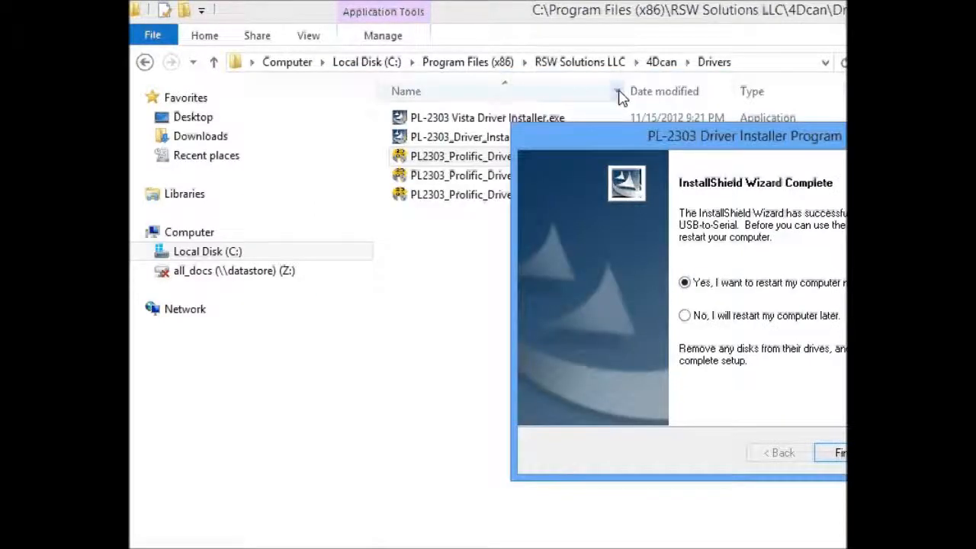
pyautogui.click(688, 315)
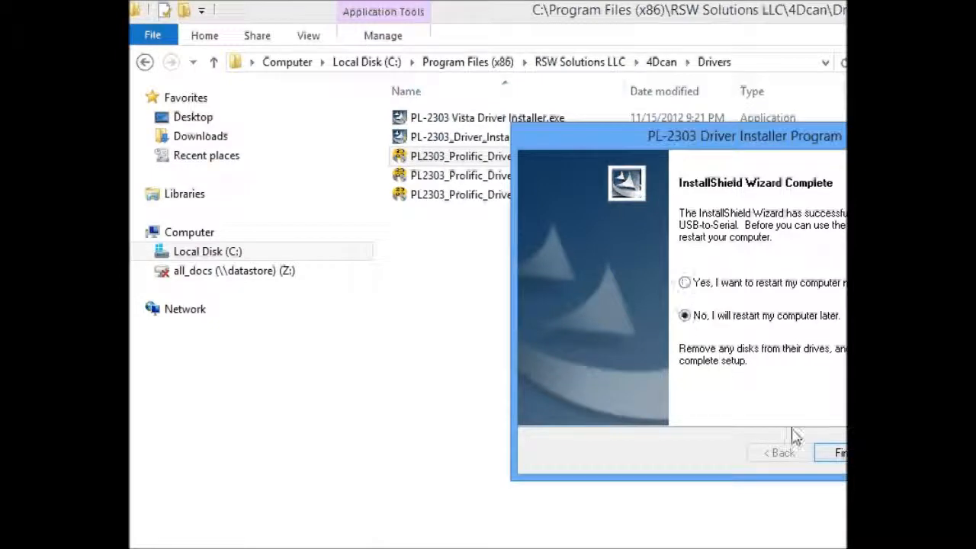
pyautogui.click(836, 455)
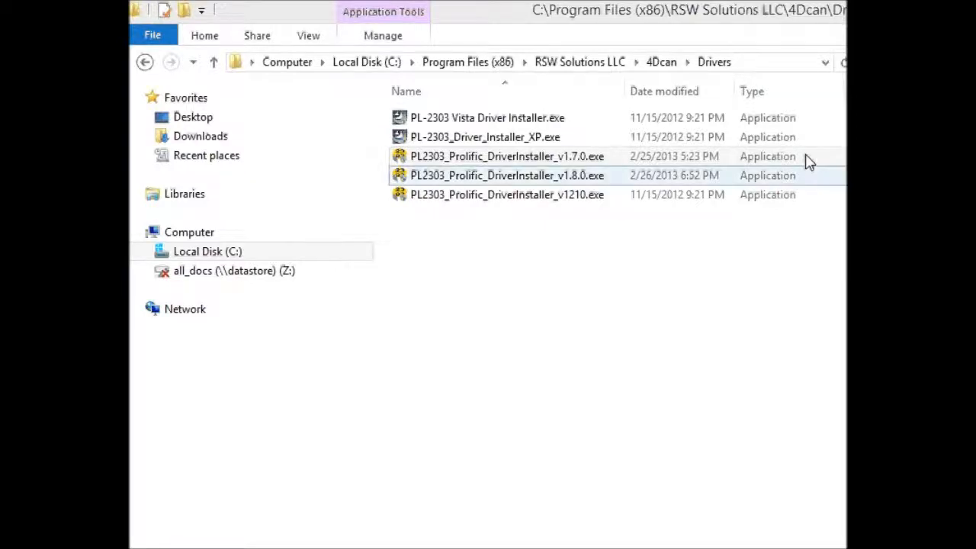
# - Open Device Manager in Computer Management and select the Silicon Labs CP210x USB to UART Bridge under Ports (COM & LPT)
pyautogui.rightClick(213, 237)
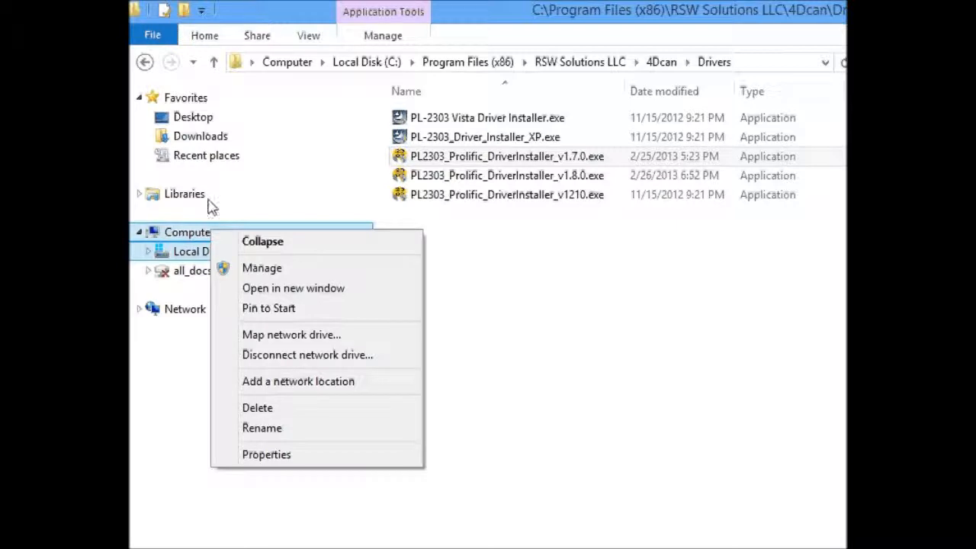
pyautogui.click(177, 233)
pyautogui.rightClick(175, 234)
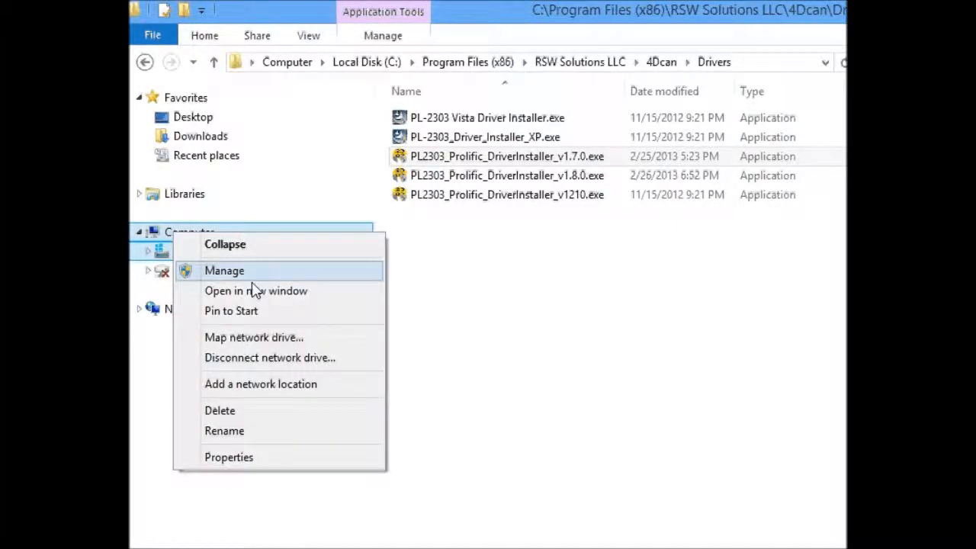
pyautogui.click(252, 273)
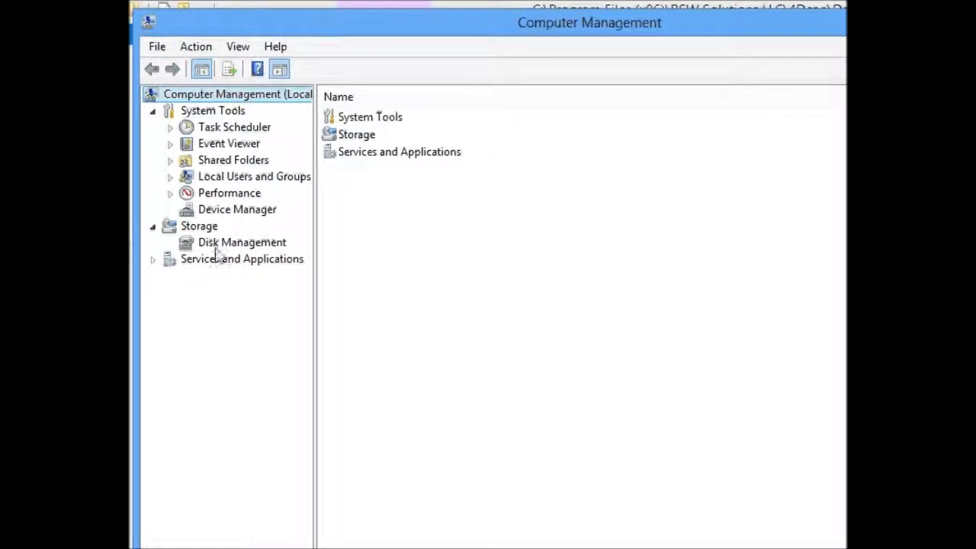
pyautogui.click(237, 213)
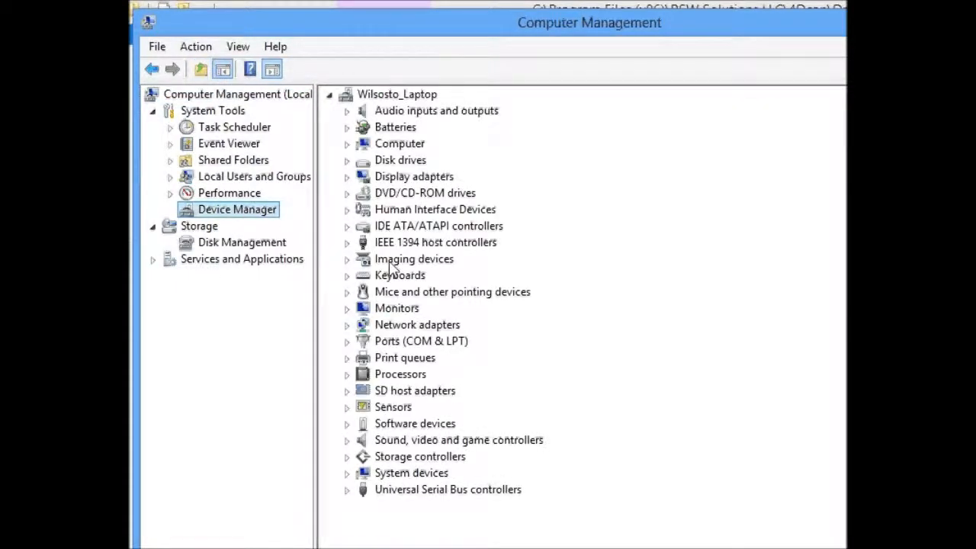
pyautogui.click(349, 341)
pyautogui.click(424, 343)
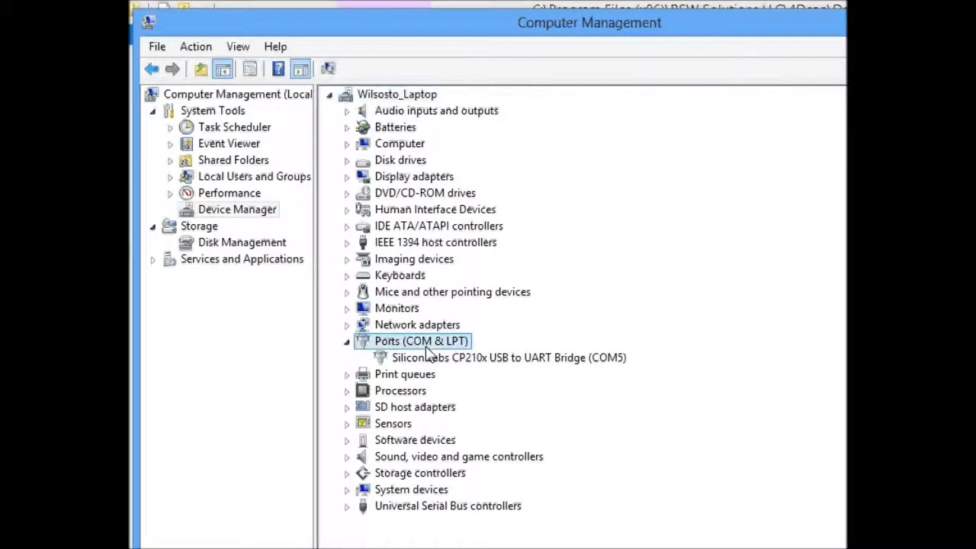
pyautogui.click(499, 359)
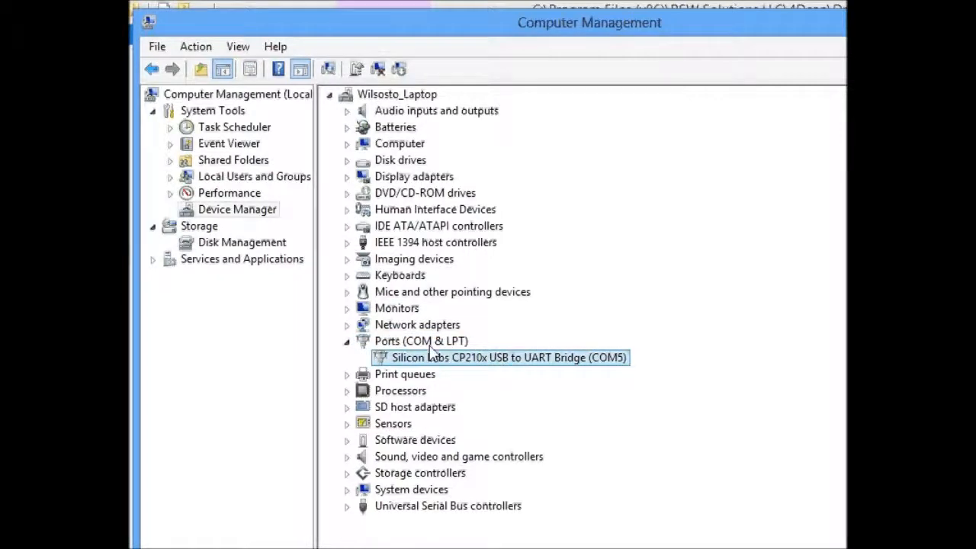
# - Start a manual driver software update for the Silicon Labs bridge, picking from the list of device drivers on the computer
pyautogui.rightClick(428, 365)
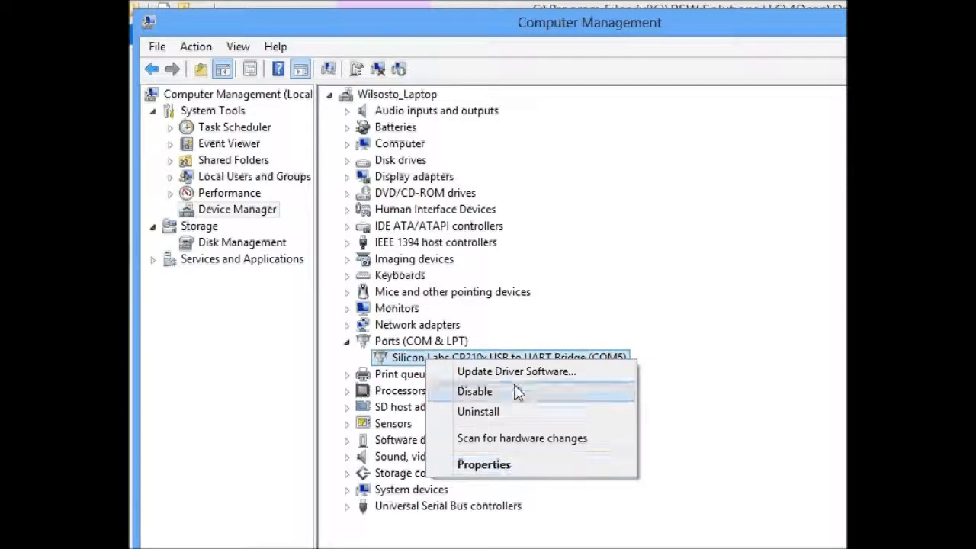
pyautogui.click(519, 372)
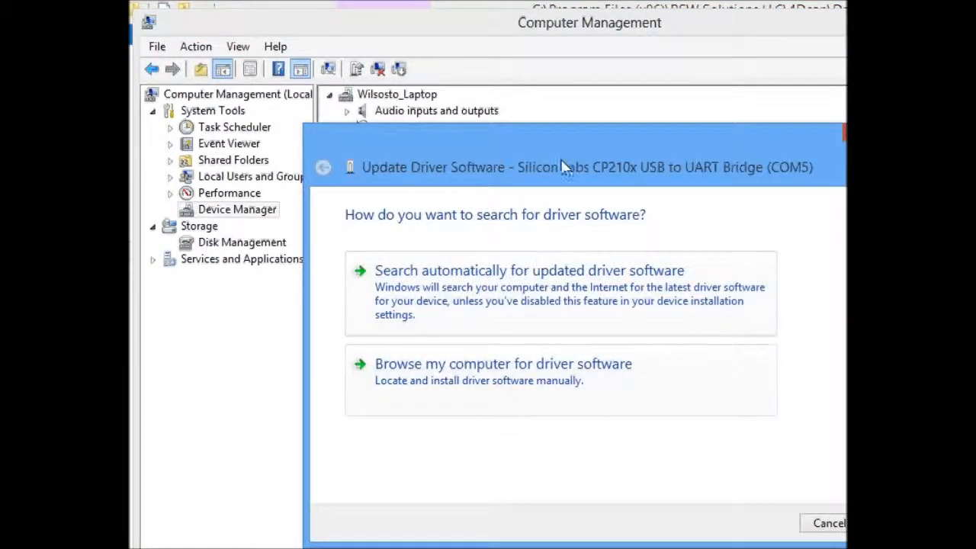
pyautogui.moveTo(563, 140); pyautogui.dragTo(498, 111)
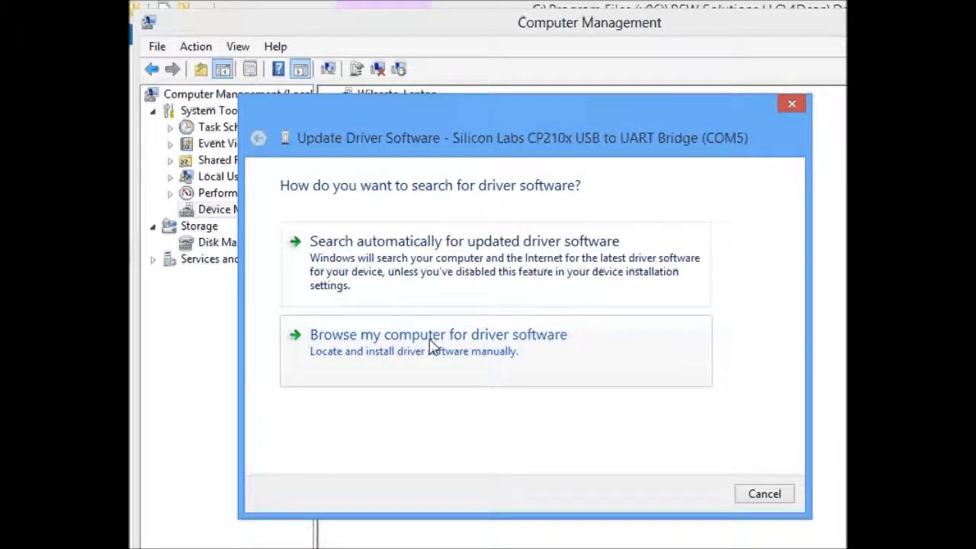
pyautogui.click(509, 358)
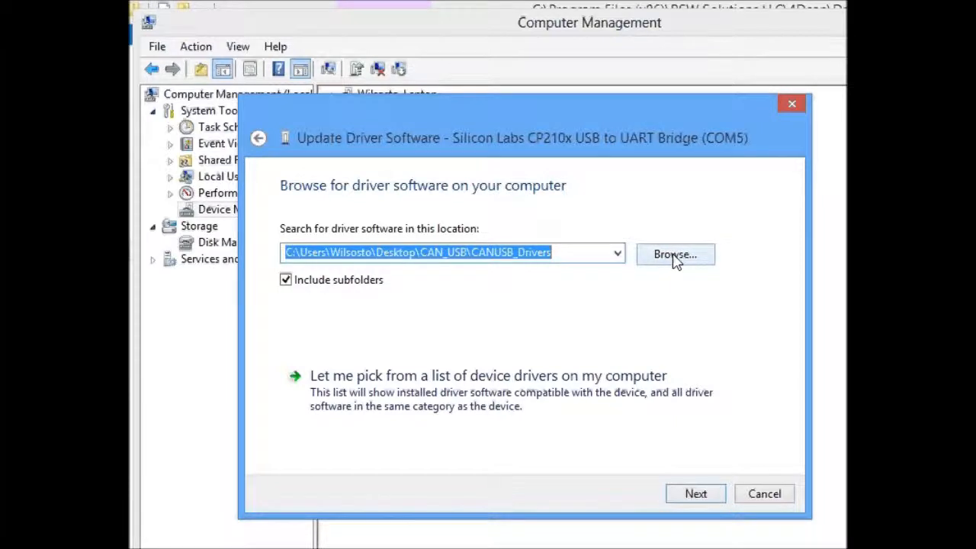
pyautogui.click(674, 257)
pyautogui.click(831, 405)
pyautogui.click(486, 396)
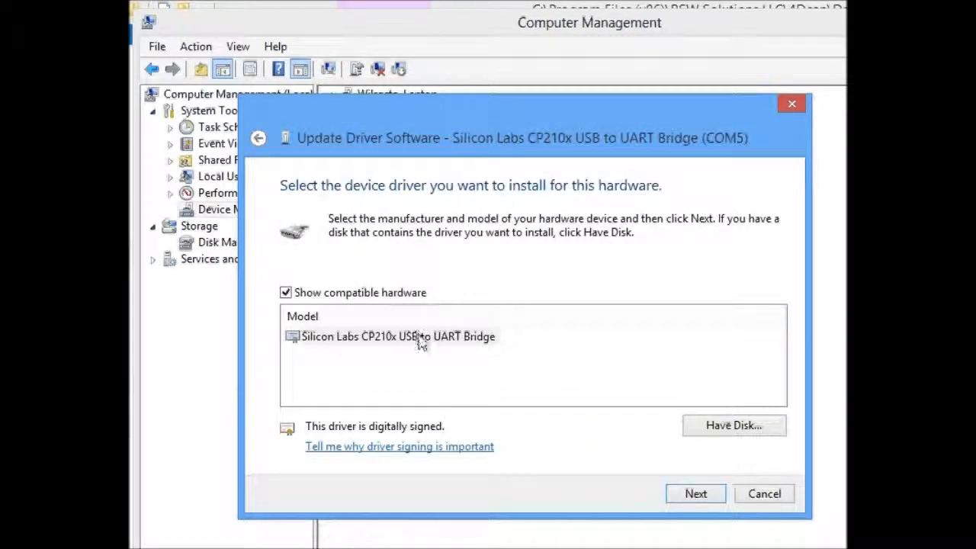
pyautogui.click(420, 340)
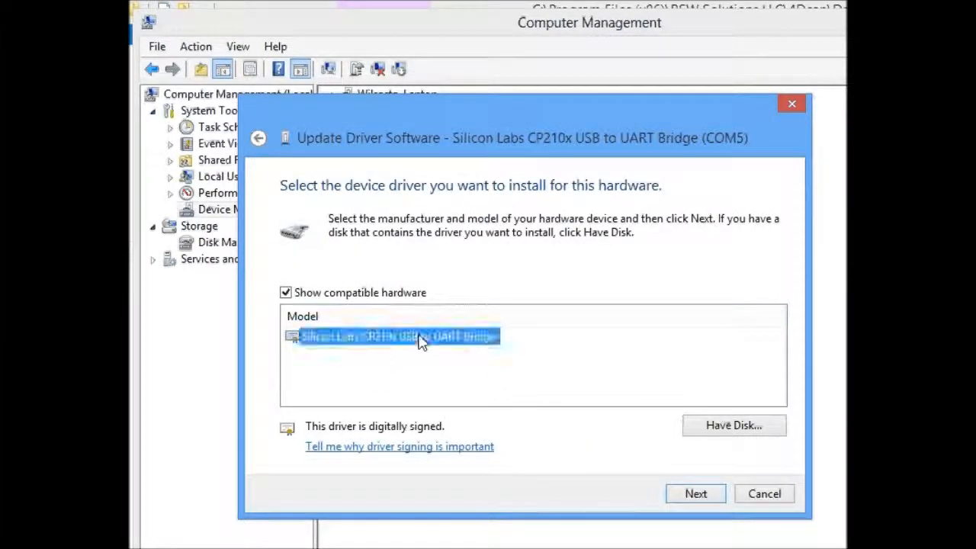
pyautogui.click(747, 427)
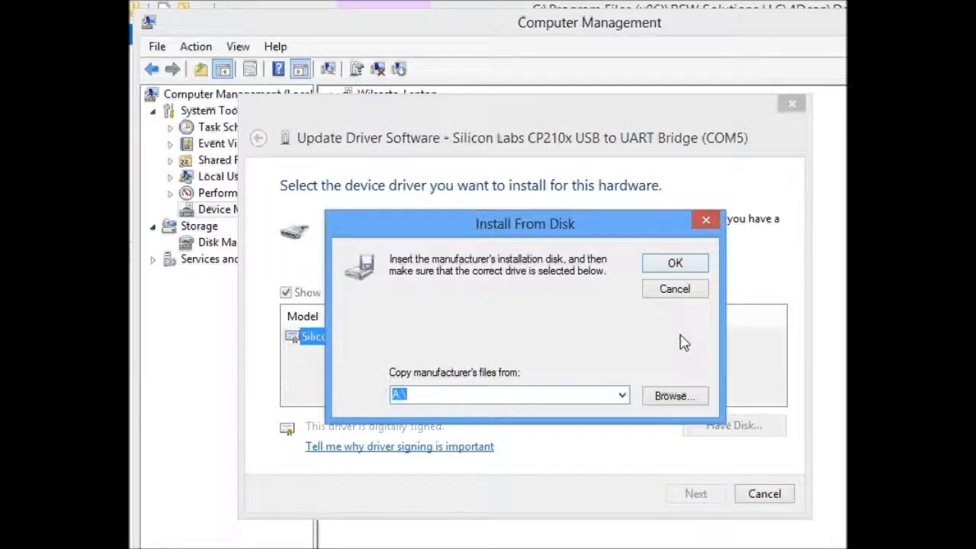
pyautogui.click(674, 289)
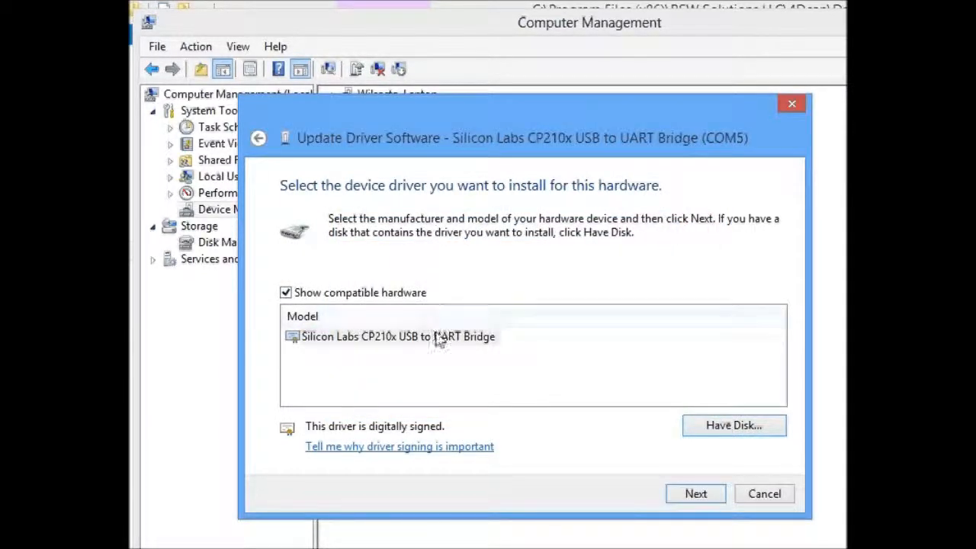
pyautogui.click(370, 294)
pyautogui.click(367, 296)
pyautogui.click(364, 298)
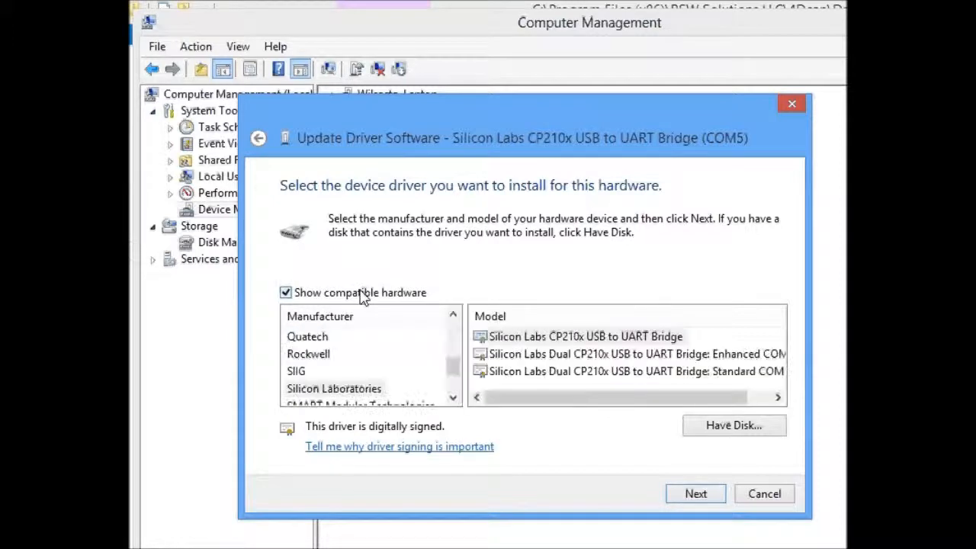
pyautogui.click(776, 398)
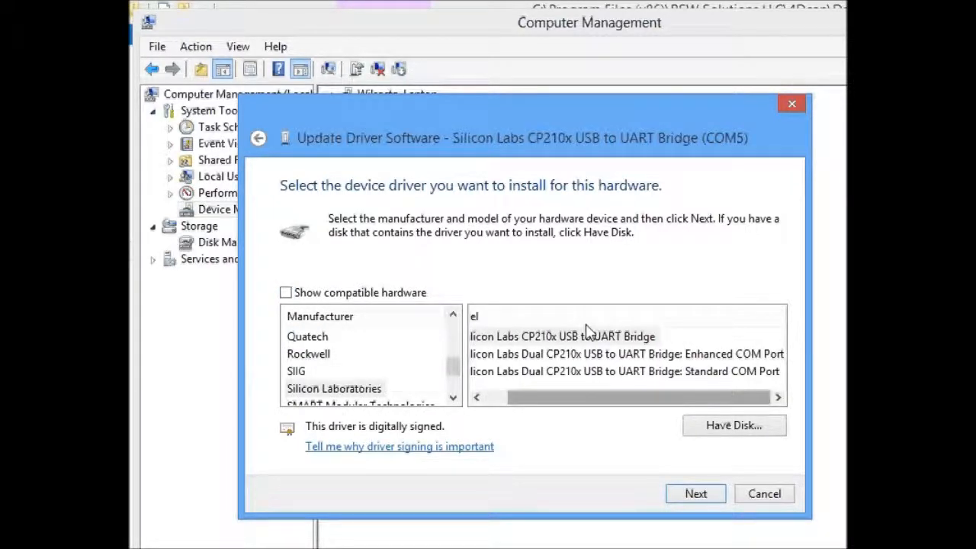
pyautogui.click(305, 295)
# - Install the compatible Silicon Labs CP210x USB to UART Bridge driver, close the wizard and reselect the device under Ports (COM & LPT)
pyautogui.click(392, 337)
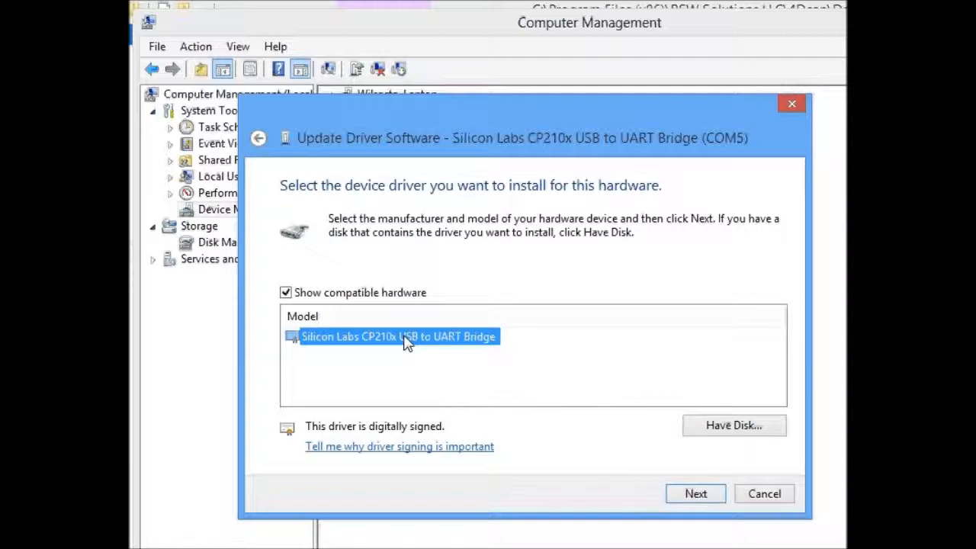
pyautogui.press('Return')
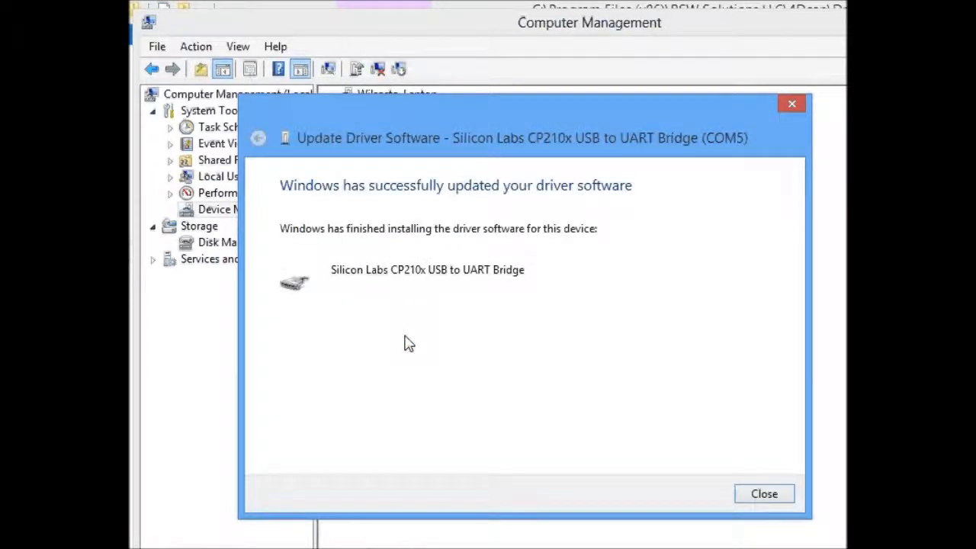
pyautogui.click(764, 496)
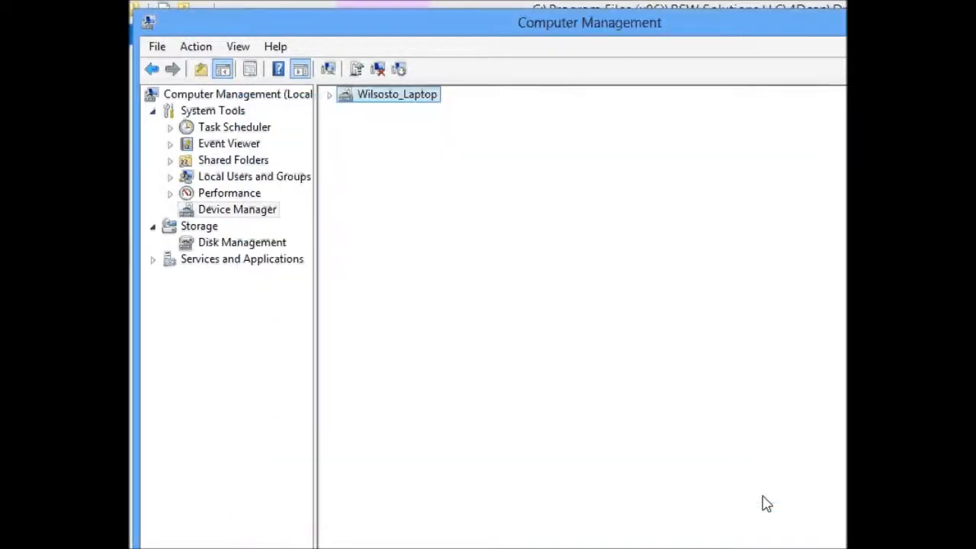
pyautogui.click(444, 344)
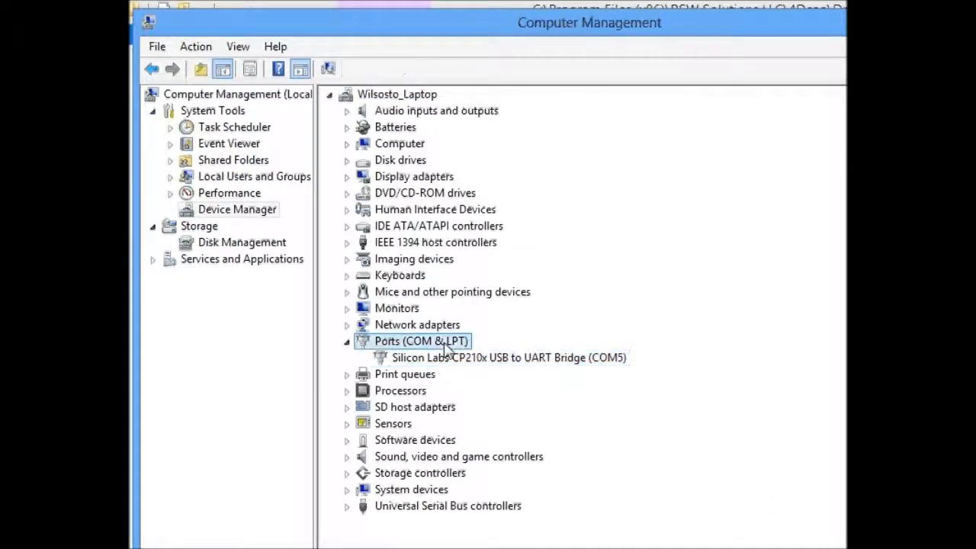
pyautogui.click(456, 360)
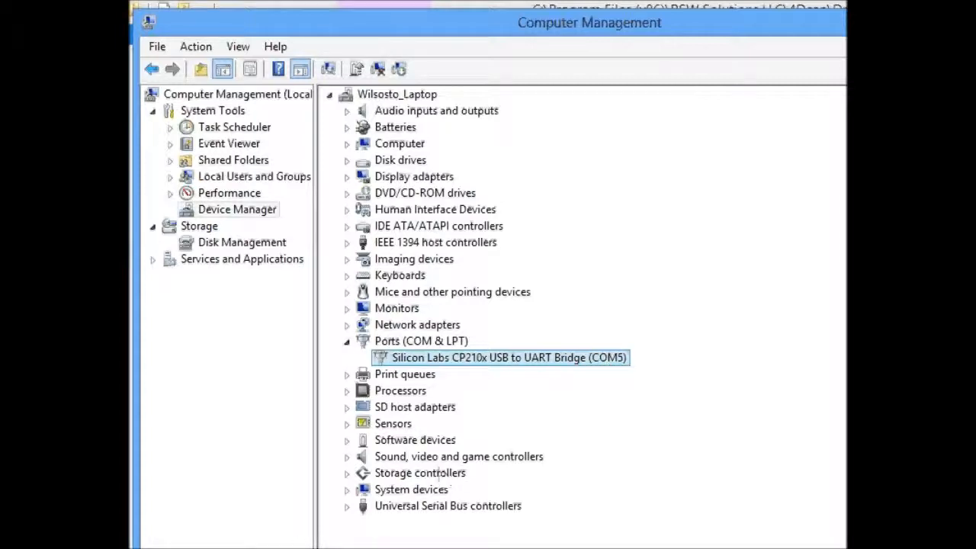
# - Launch the 4Dcan application and accept its end user license terms
pyautogui.press('super')
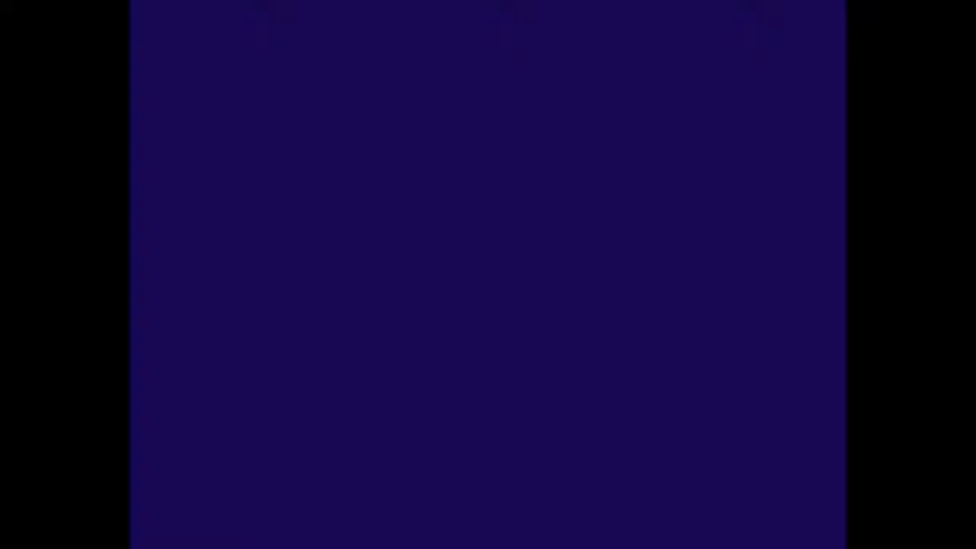
pyautogui.write('4dc')
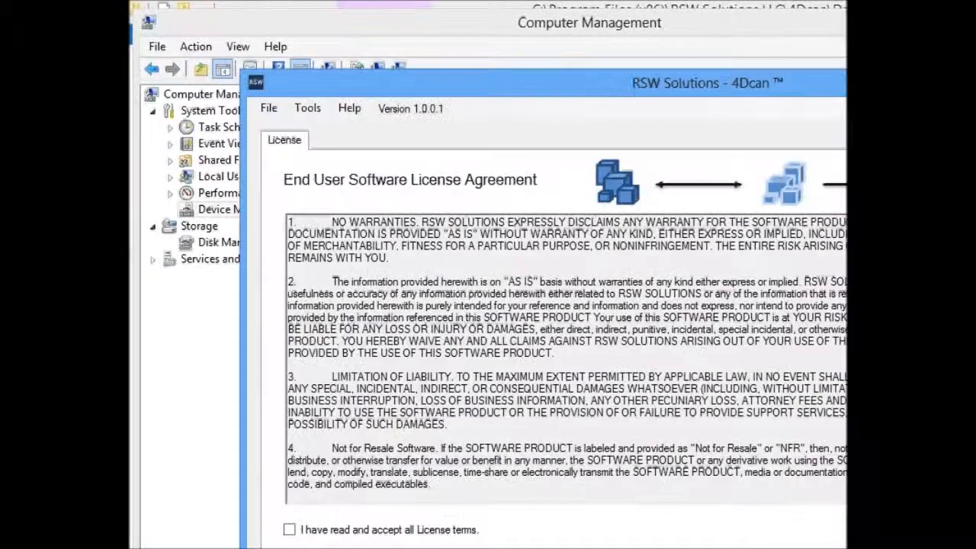
pyautogui.click(290, 530)
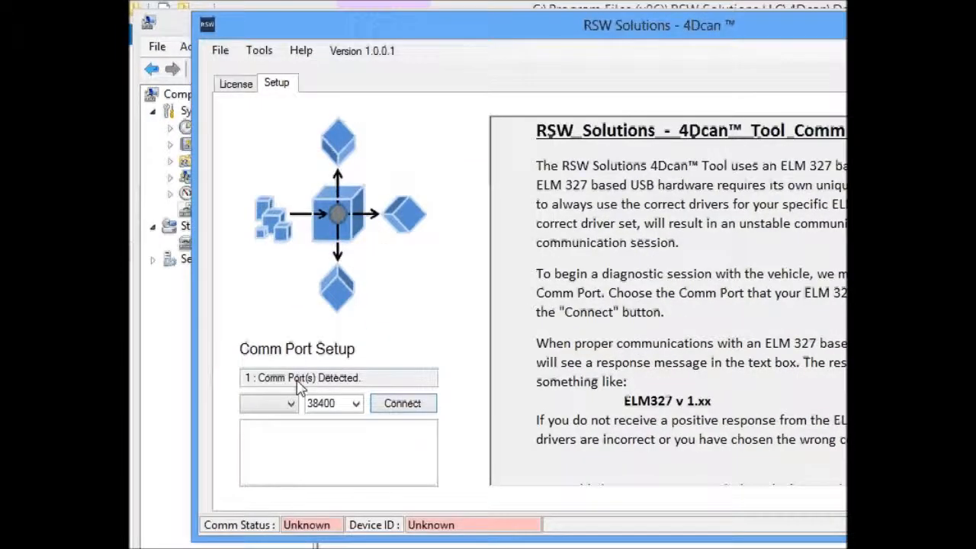
# - Connect to the ELM 327 device on COM5 at 38400 baud and highlight its response in the message box
pyautogui.click(289, 404)
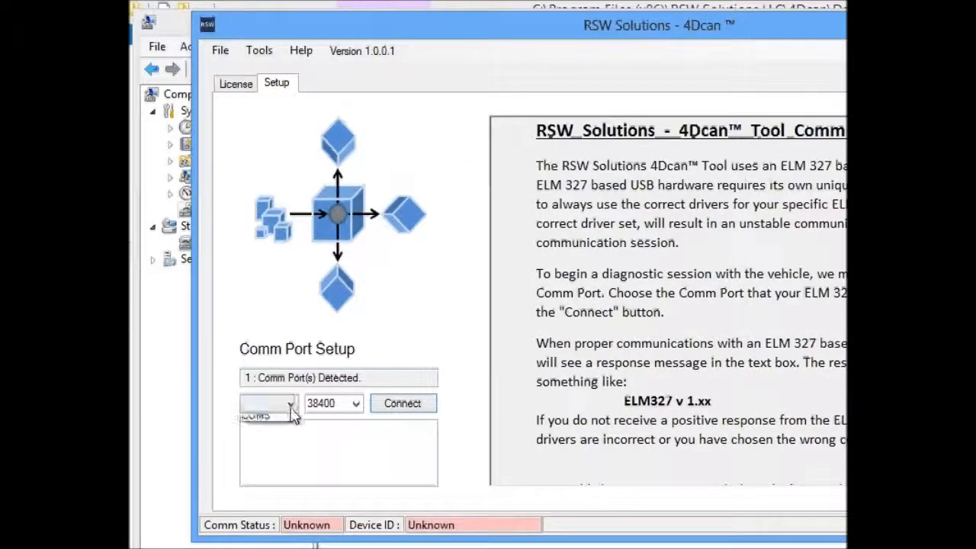
pyautogui.click(271, 421)
pyautogui.click(395, 405)
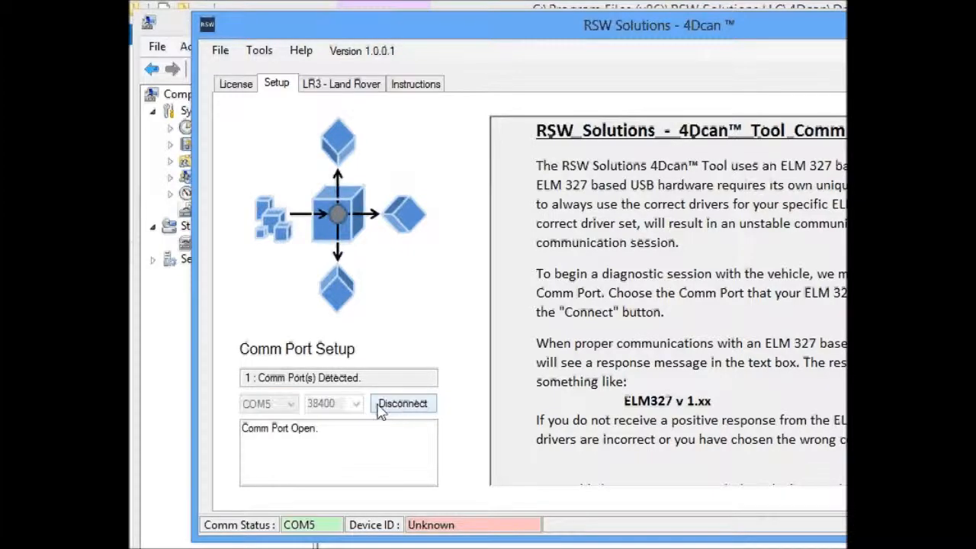
pyautogui.moveTo(243, 429); pyautogui.dragTo(320, 435)
pyautogui.click(258, 449)
pyautogui.moveTo(243, 440); pyautogui.dragTo(297, 442)
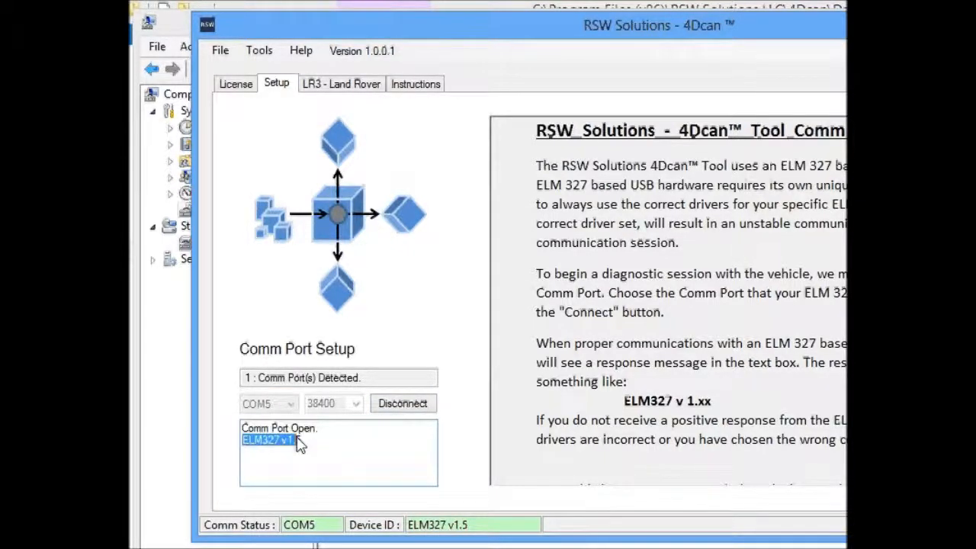
# - Show the LR3 Land Rover functions and expand Read Faults to view its list of vehicle modules
pyautogui.click(328, 87)
pyautogui.click(244, 124)
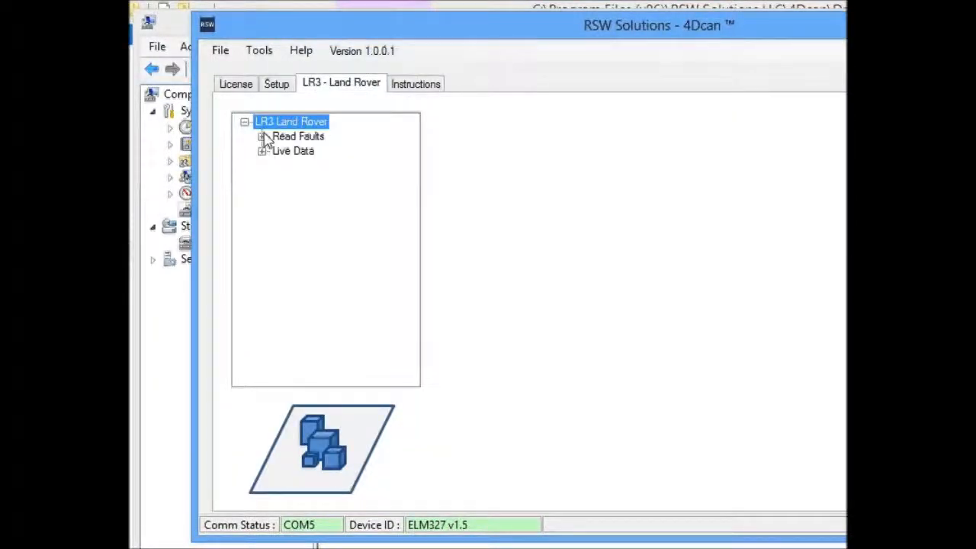
pyautogui.click(262, 136)
pyautogui.moveTo(345, 34); pyautogui.dragTo(301, 41)
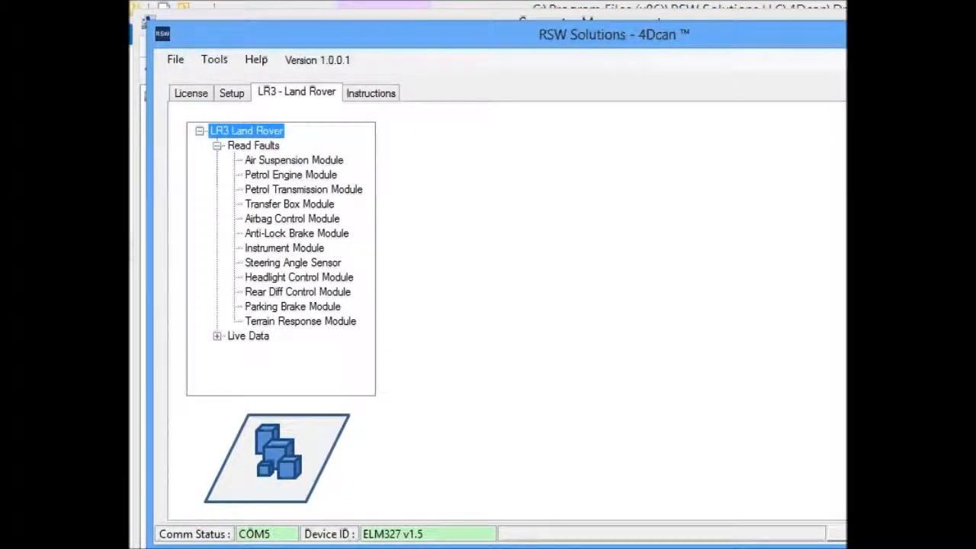
# - Review the Comm Port Setup page, switch to Computer Management and select the Silicon Labs bridge under Ports (COM & LPT)
pyautogui.click(232, 94)
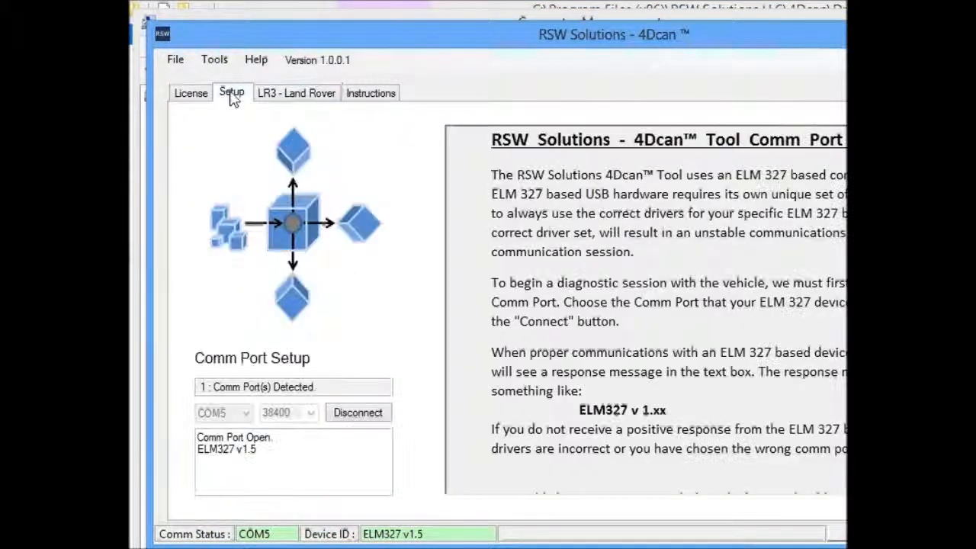
pyautogui.click(310, 21)
pyautogui.click(442, 358)
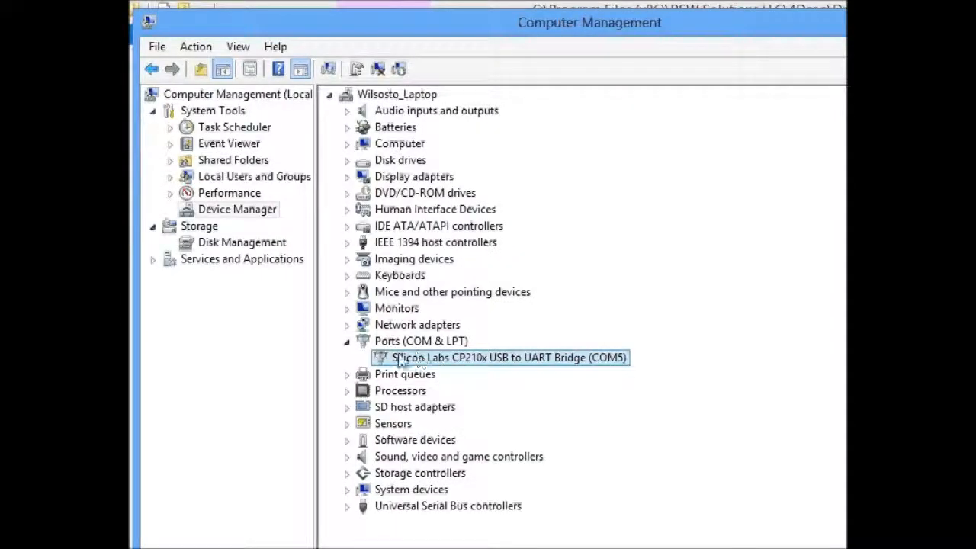